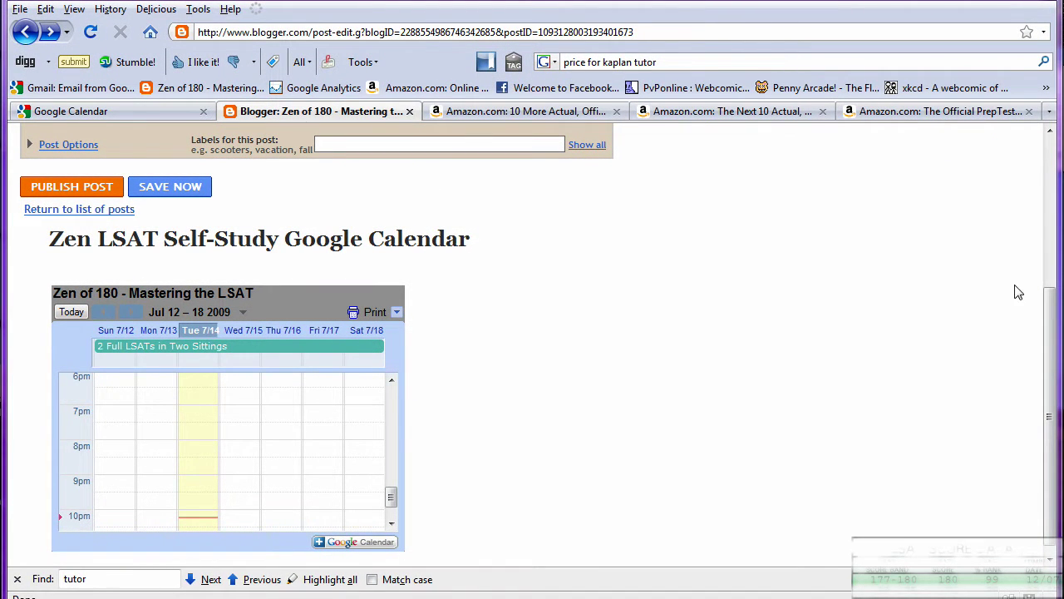
Scroll the 'Zen LSAT Self-Study Google Calendar' post preview back up to the Title field.
left_click_drag(1055, 336, 1055, 195)
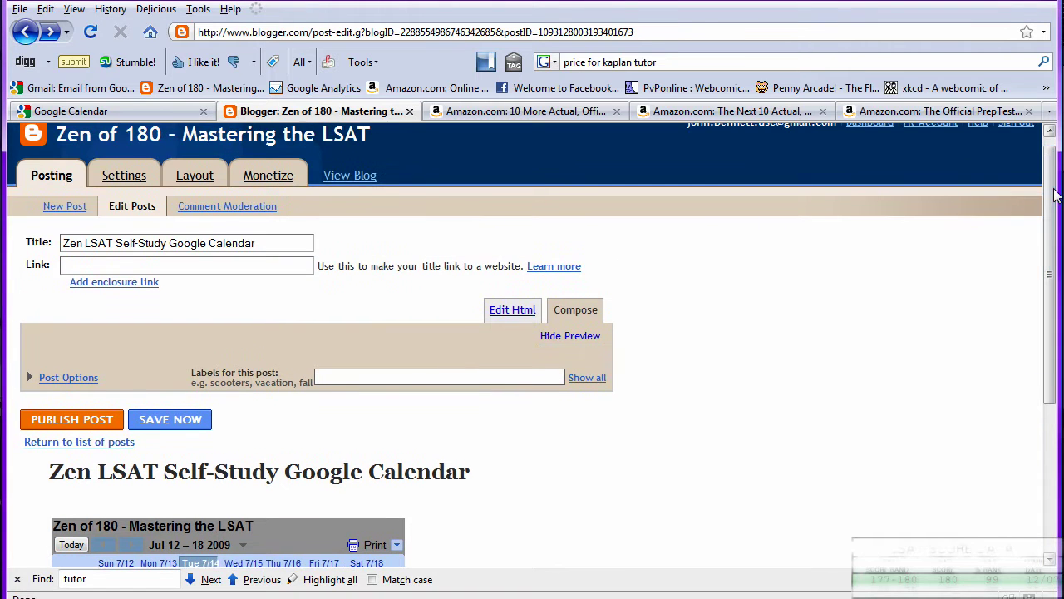
Open the live Zen of 180 blog and bring up options for its '10 More Official LSAT PrepTests' link.
left_click(362, 184)
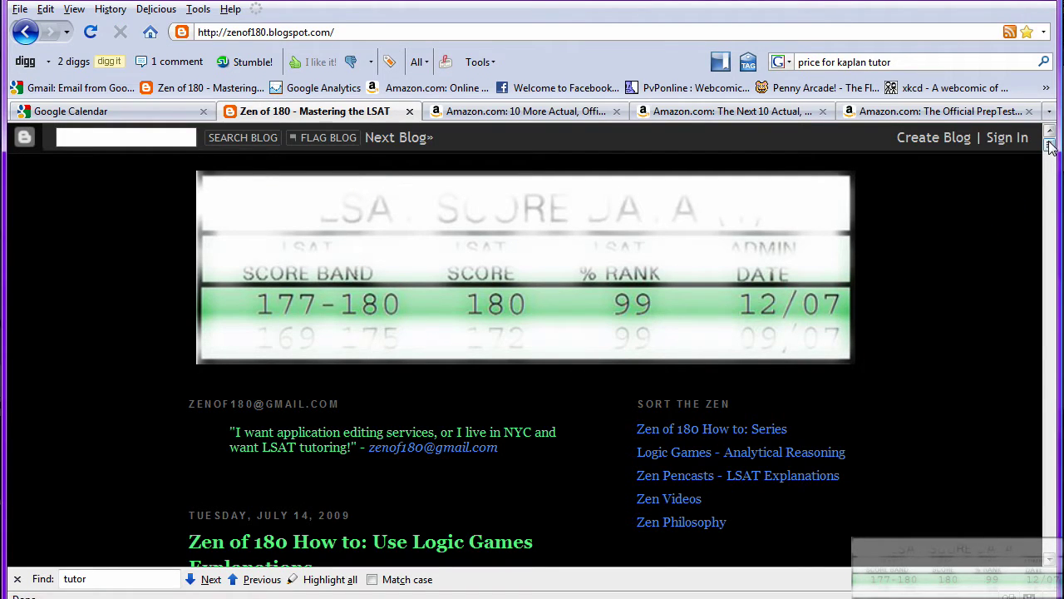
left_click_drag(1051, 146, 1051, 182)
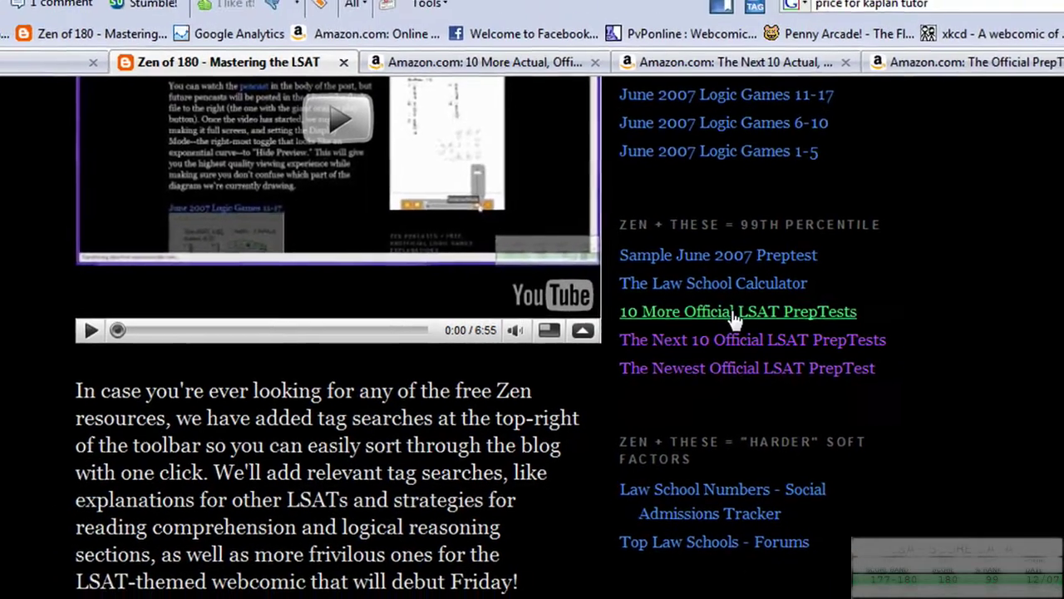
right_click(735, 311)
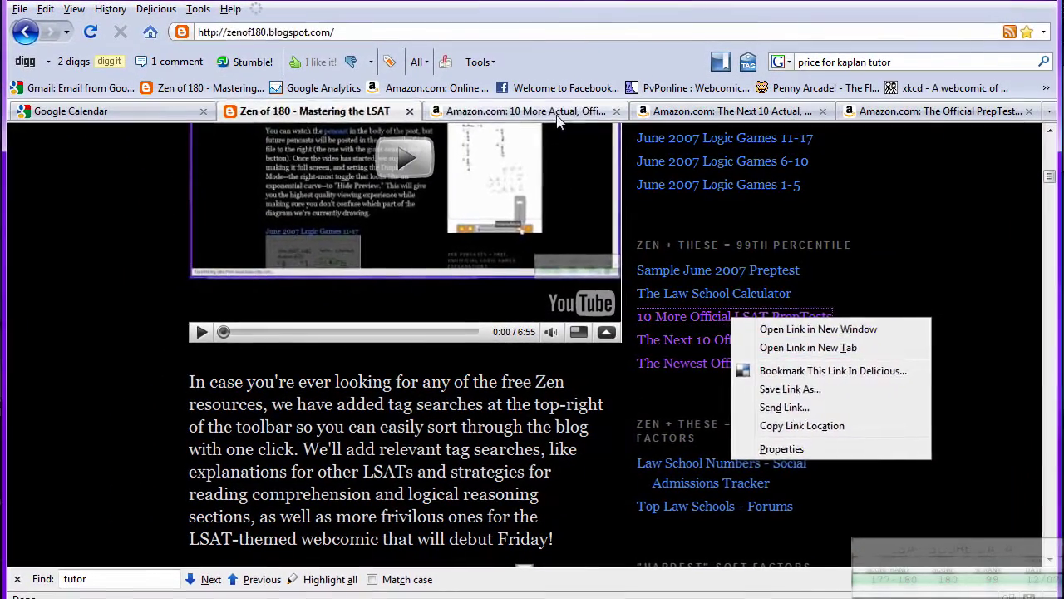
Check the $19.80 price and cover of 10 More PrepTests, view The Next 10, then return to the blog.
left_click(552, 109)
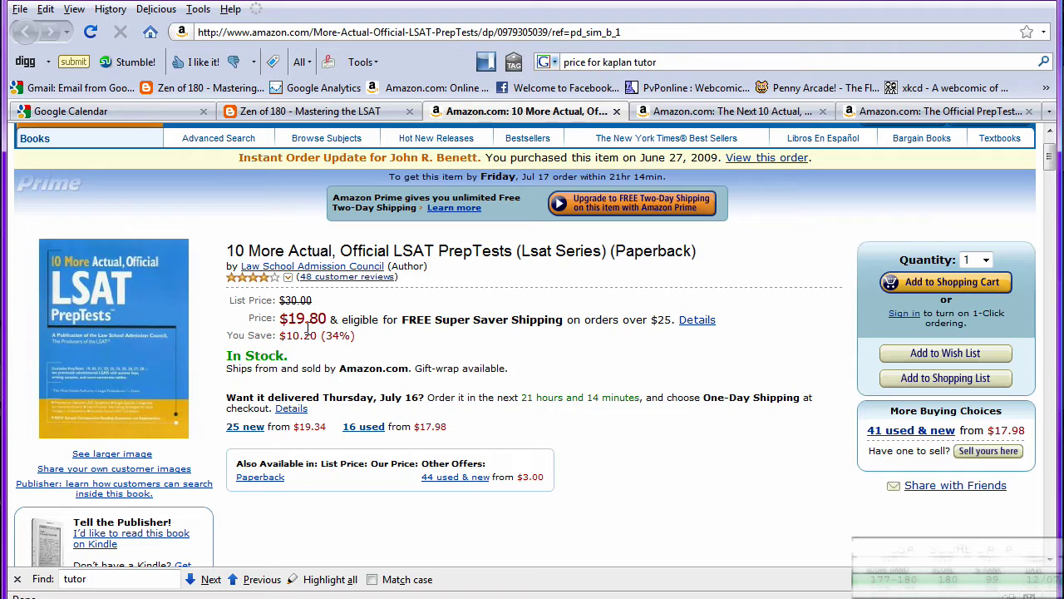
left_click_drag(280, 319, 332, 320)
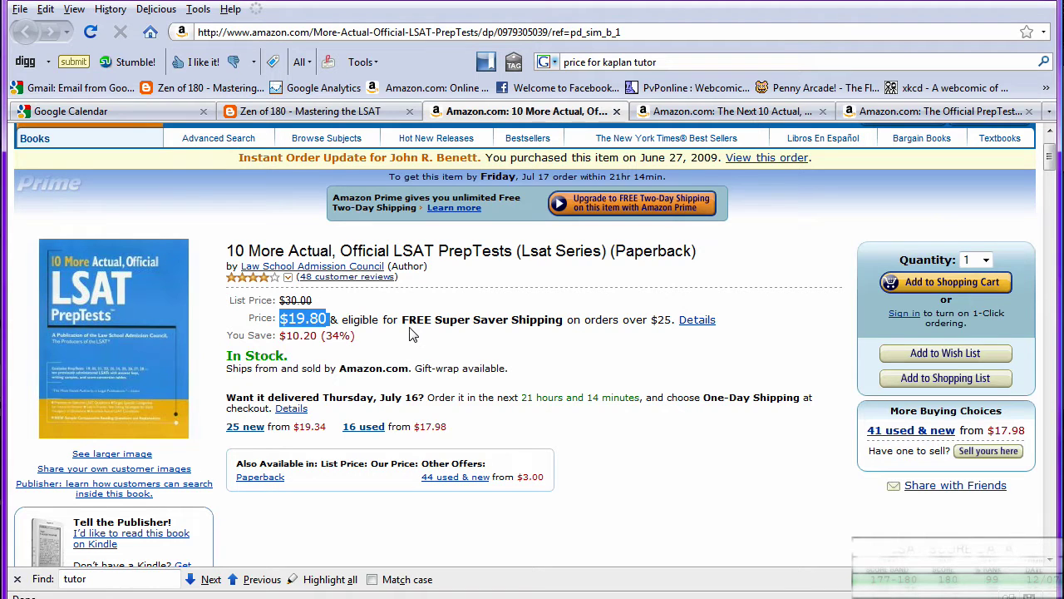
left_click(520, 318)
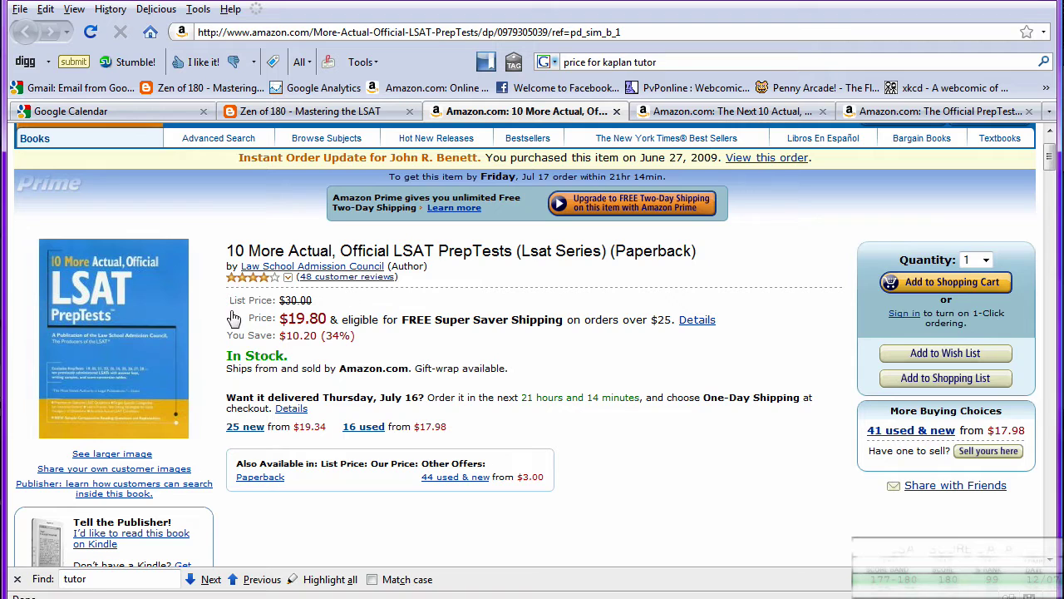
left_click(117, 336)
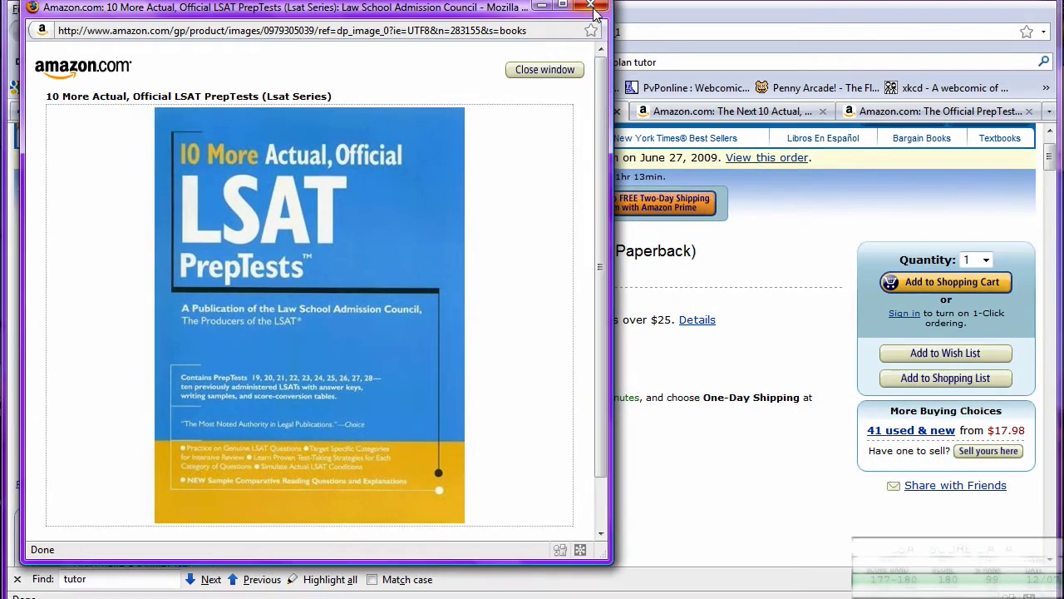
left_click(592, 8)
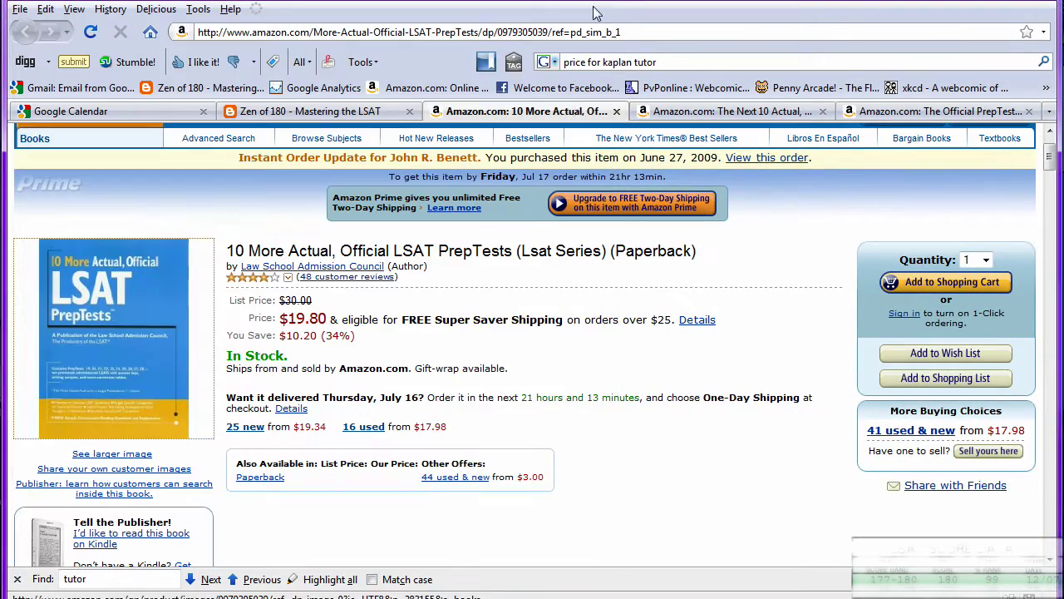
left_click(704, 114)
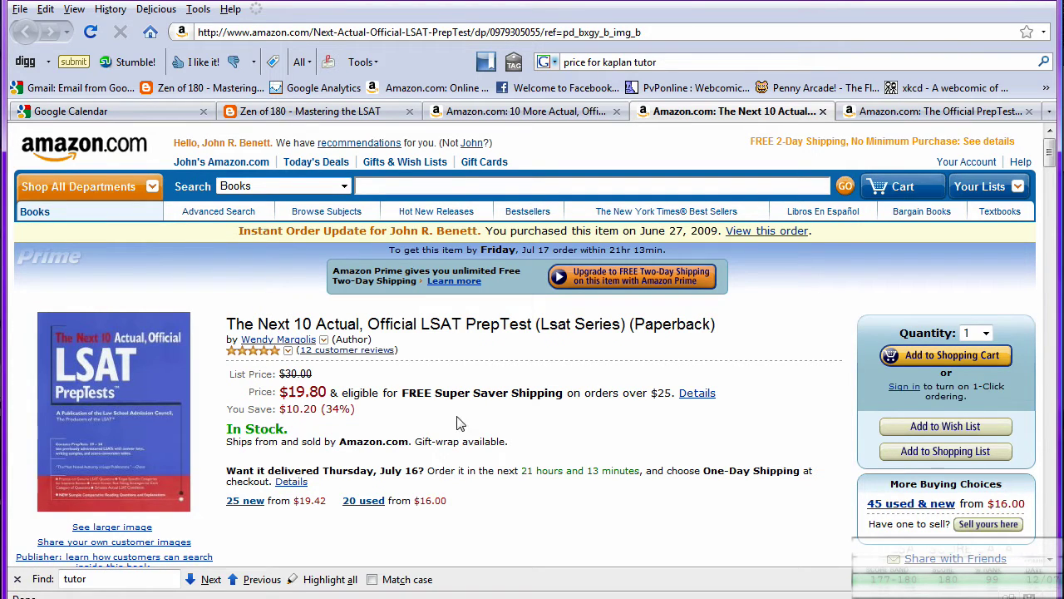
left_click(316, 110)
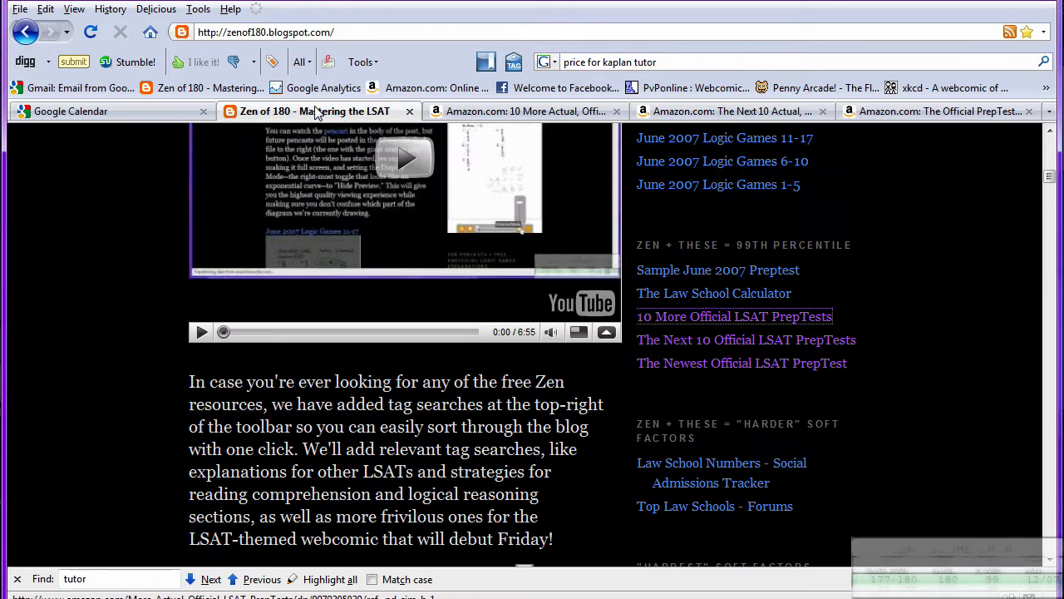
Open The Official PrepTest 56 on Amazon from the blog and highlight its $8.00 price.
left_click(778, 361)
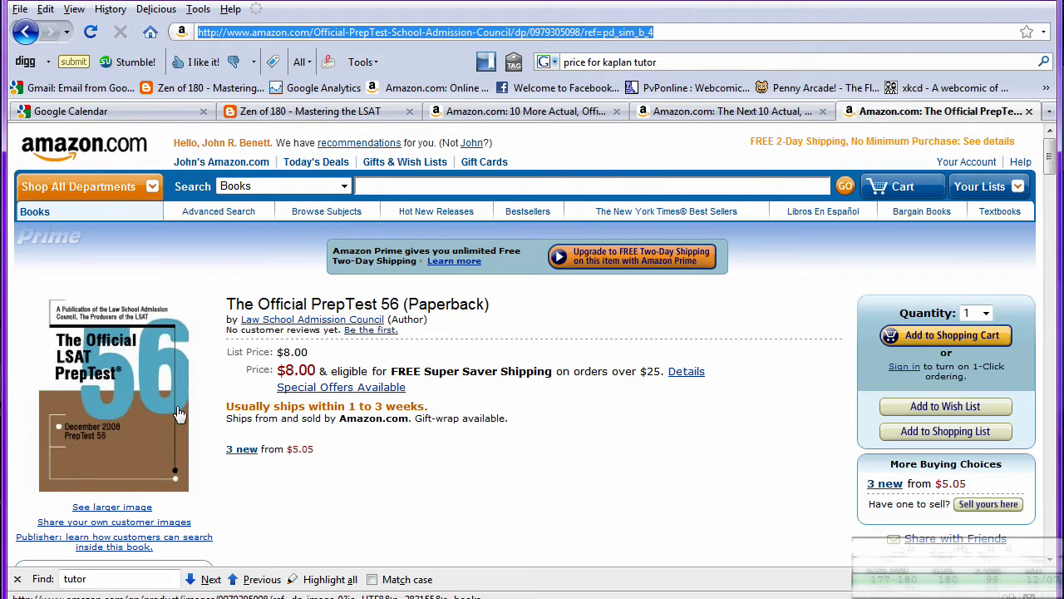
left_click(1051, 148)
scroll(1052, 148, "down", 5)
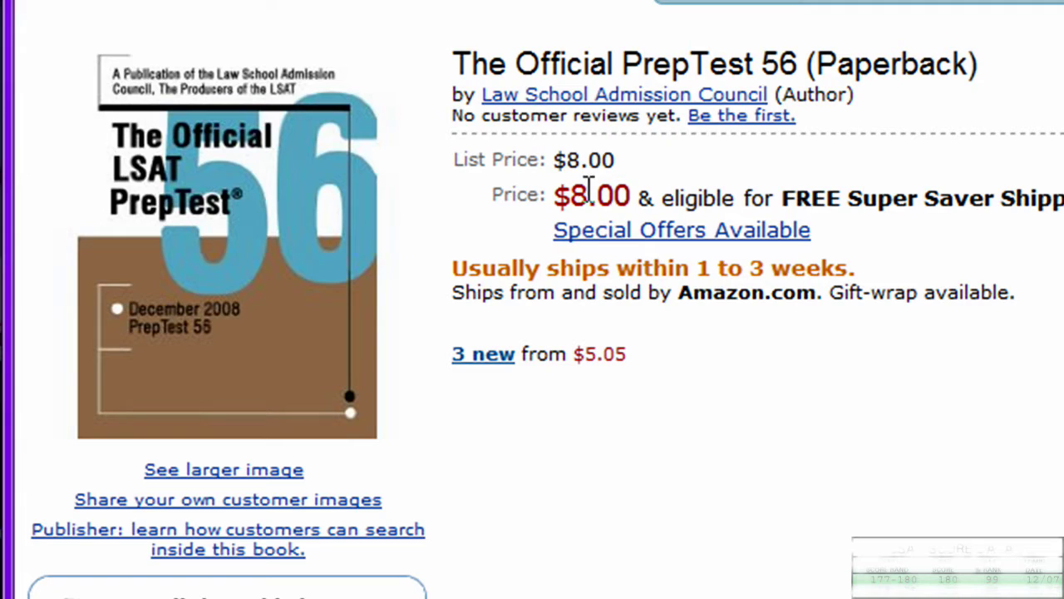
left_click_drag(586, 192, 589, 187)
left_click(631, 198)
left_click_drag(631, 198, 554, 198)
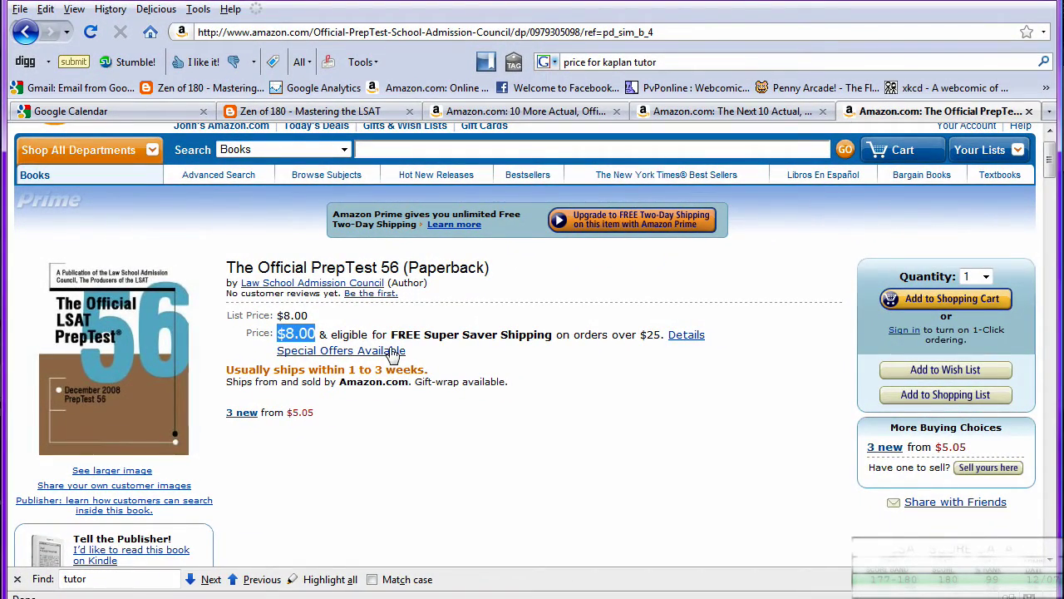
left_click(439, 354)
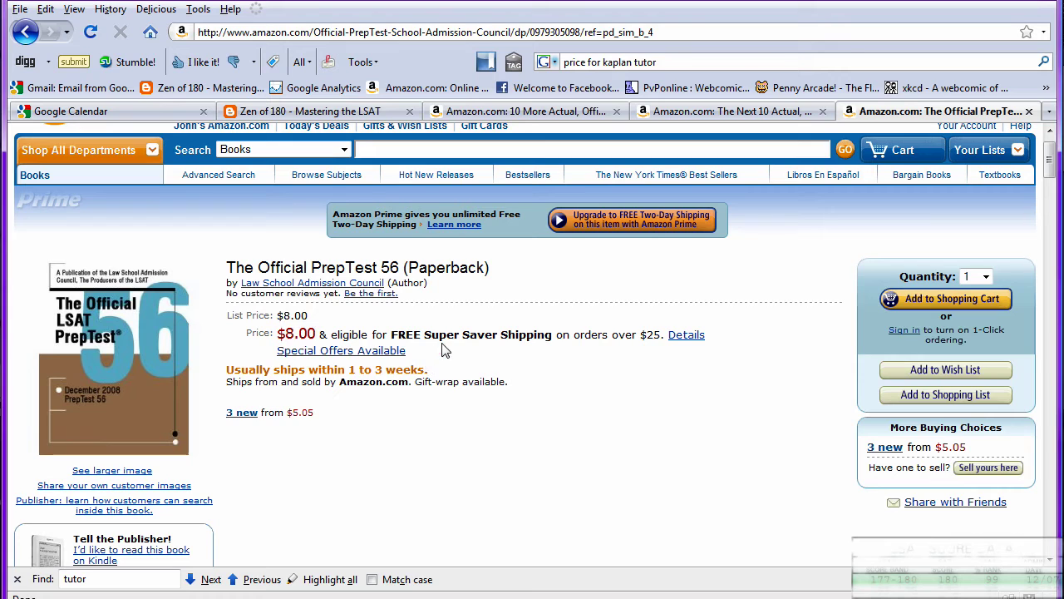
Switch to the Google Calendar tab and sign in with the account's e-mail and password.
left_click(184, 114)
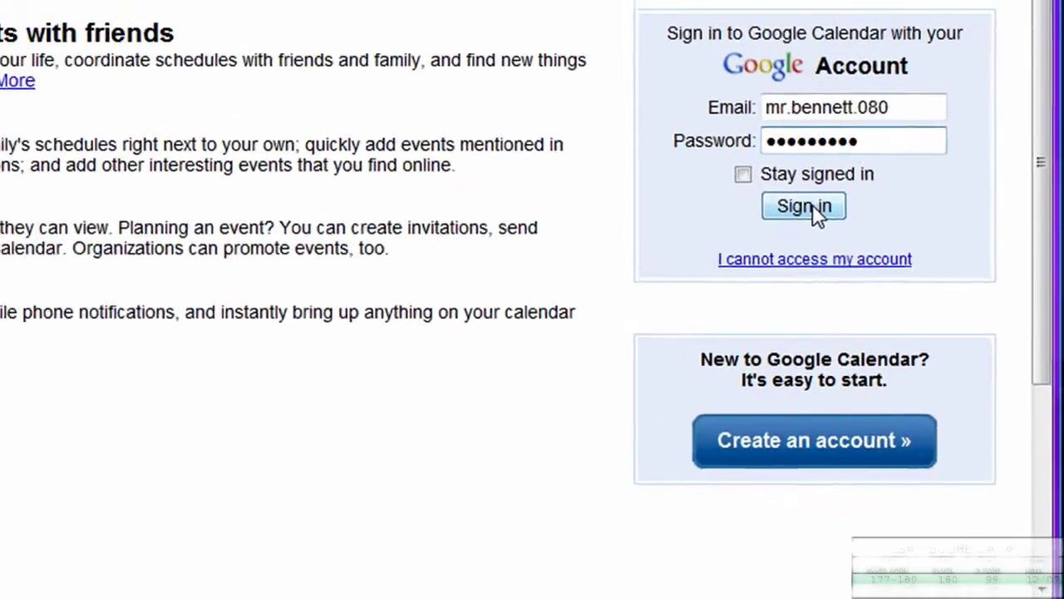
left_click(649, 10)
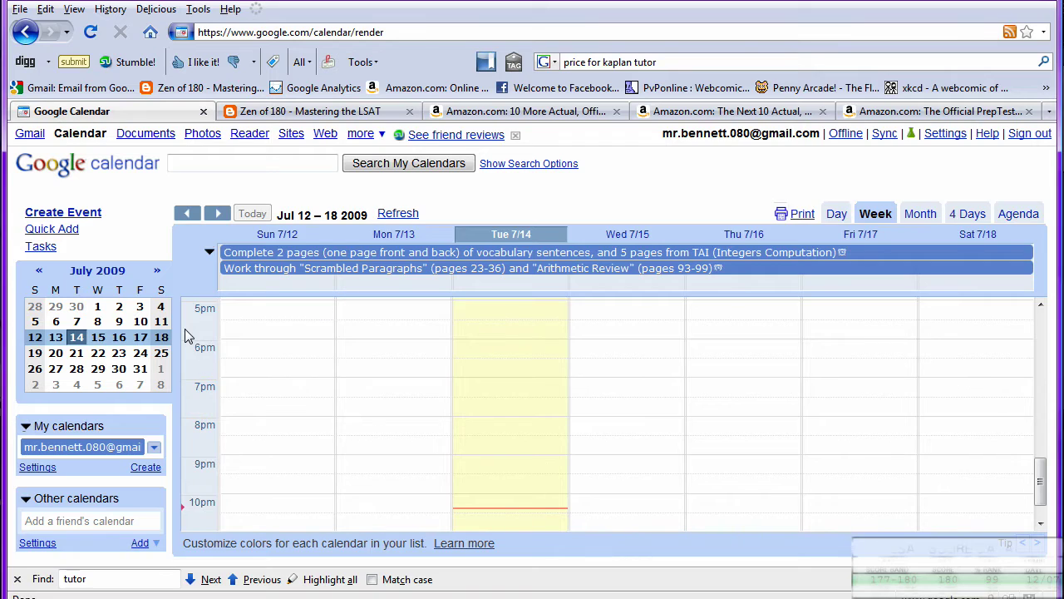
Use the Add menu under Other calendars to reach the page for adding other calendars.
scroll(187, 335, "down", 1)
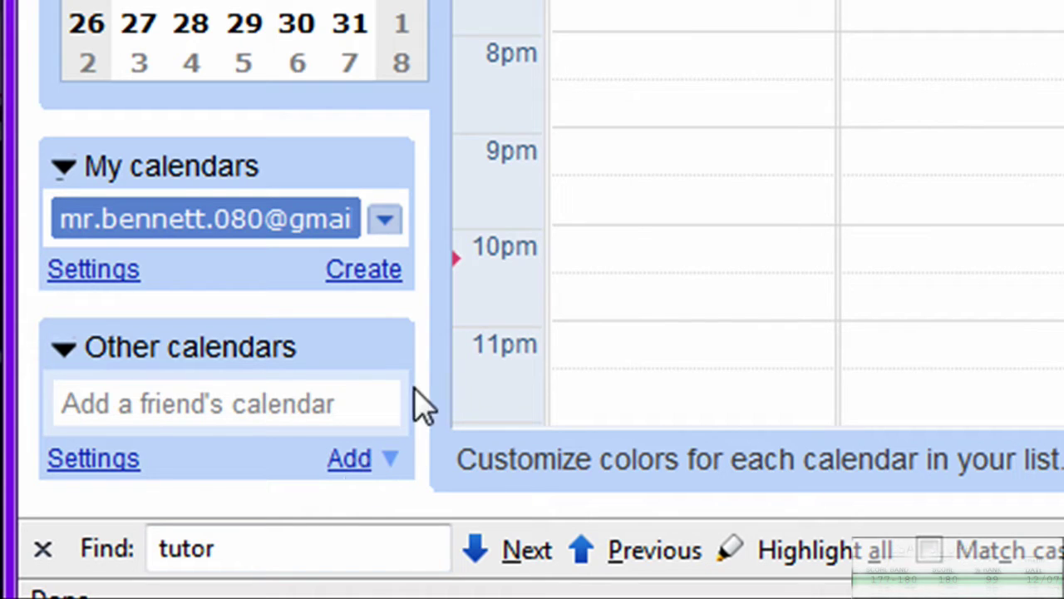
left_click(368, 470)
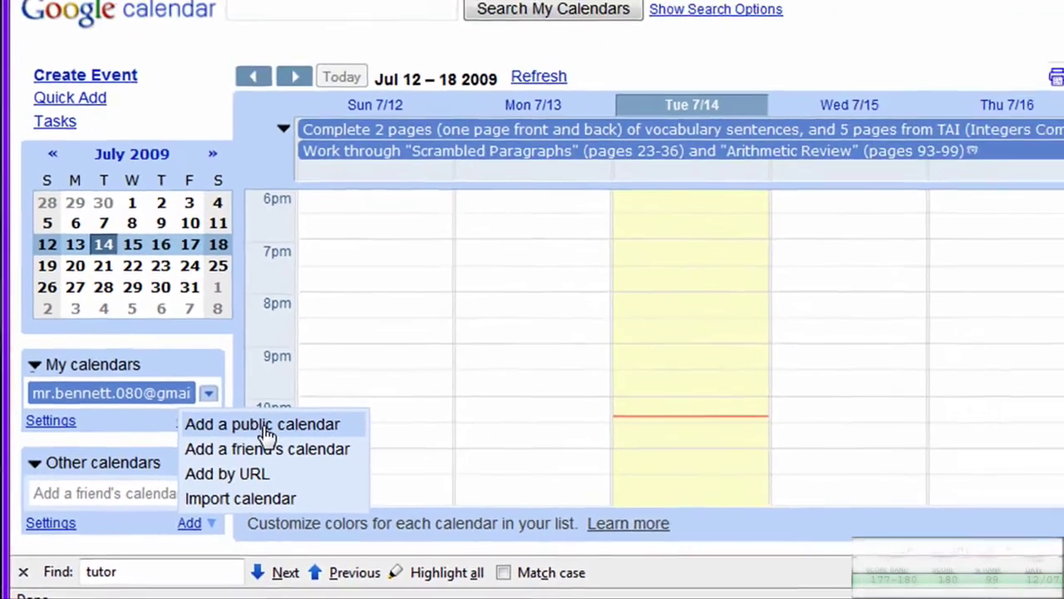
left_click(450, 309)
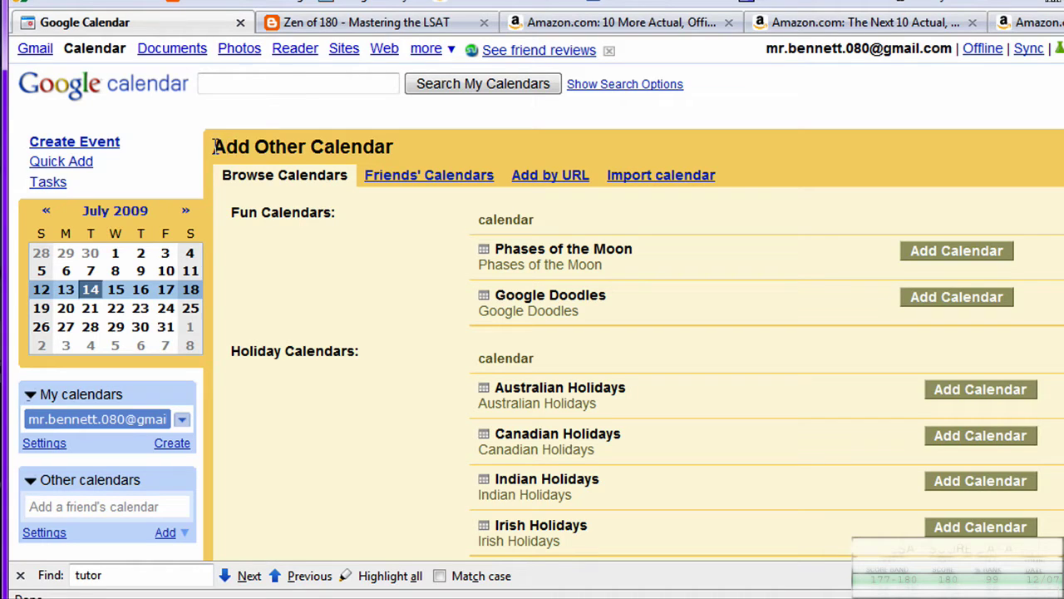
On the Friends' Calendars tab, enter the Zen of 180 contact e-mail and add that calendar.
left_click_drag(214, 146, 376, 147)
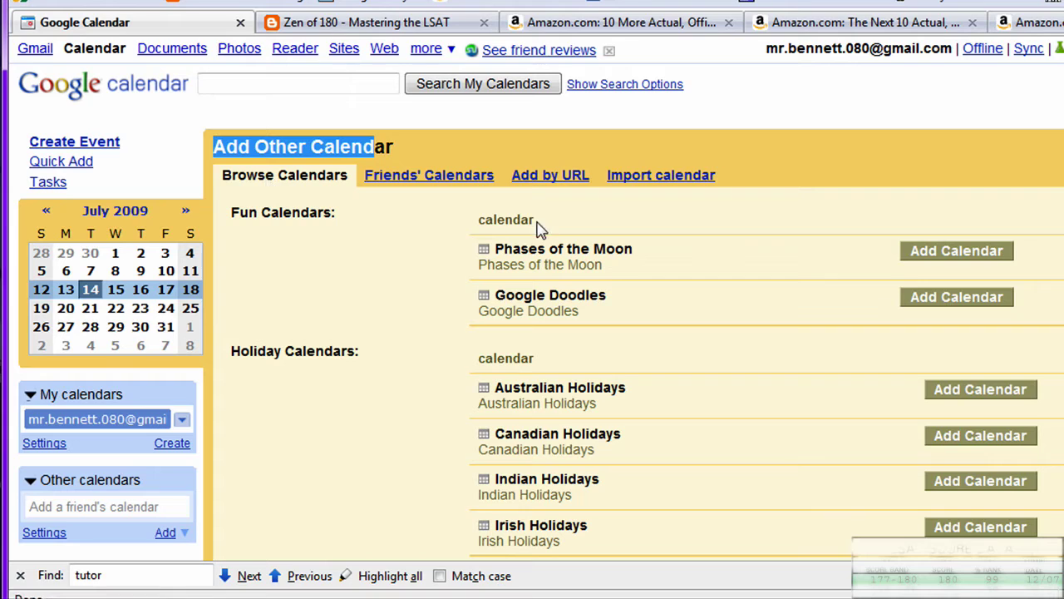
left_click(446, 191)
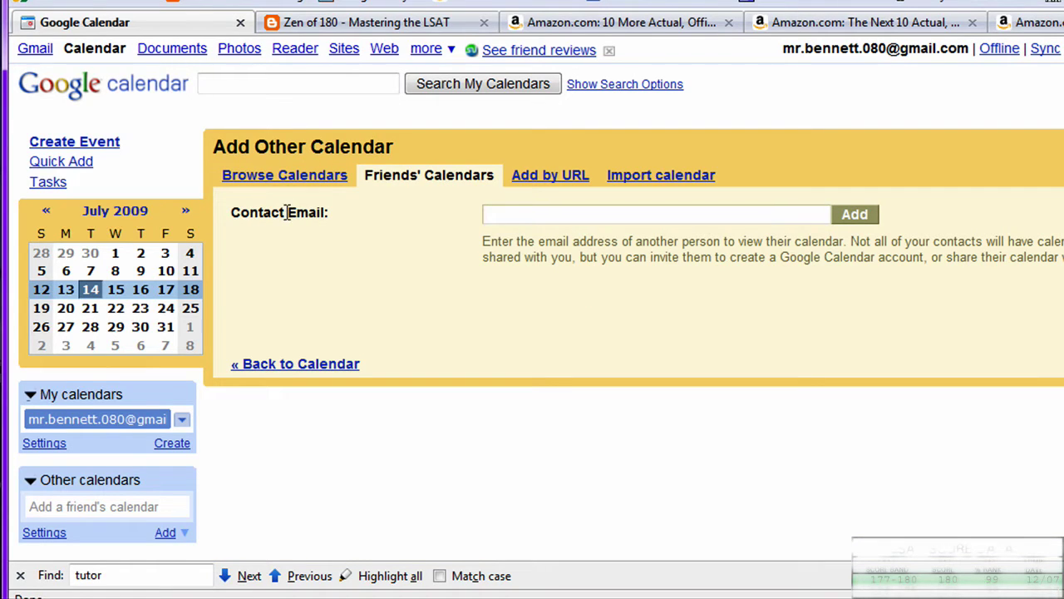
key("ctrl+minus")
key("ctrl+minus")
key("ctrl+plus")
key("ctrl+plus")
key("ctrl+plus")
key("ctrl+plus")
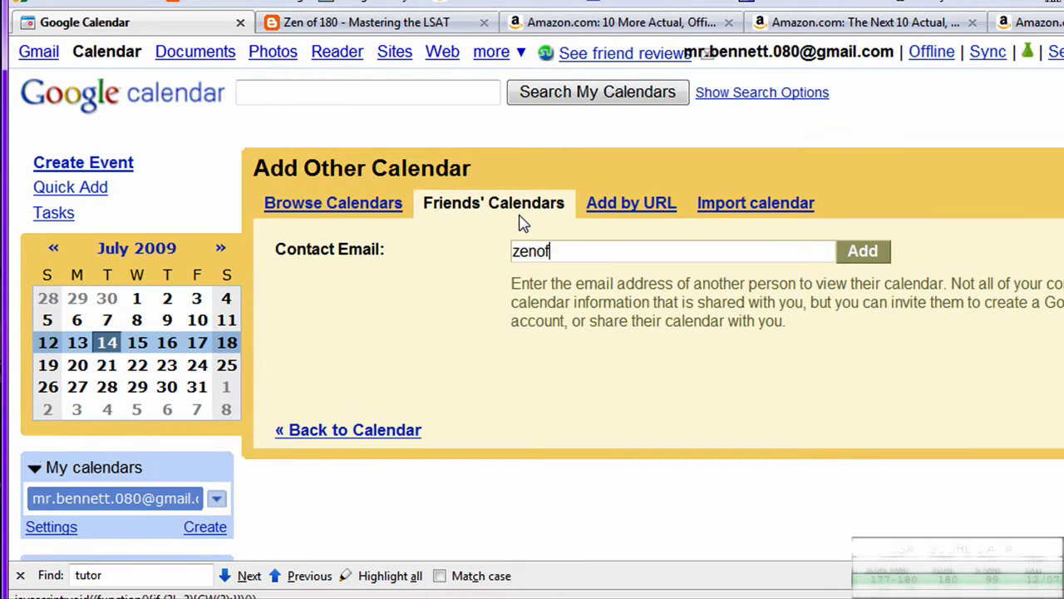
key("ctrl+plus")
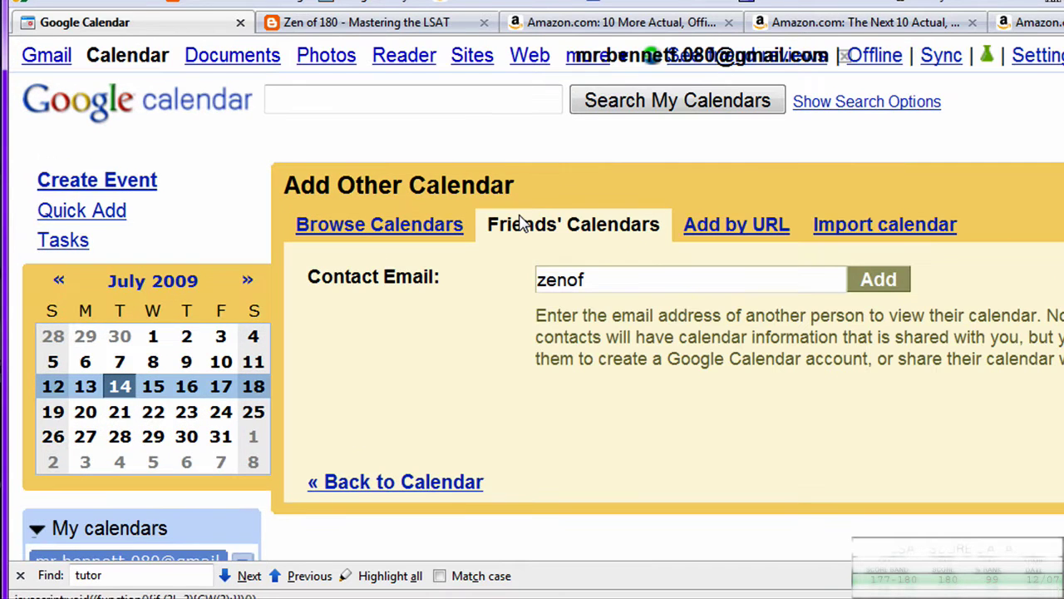
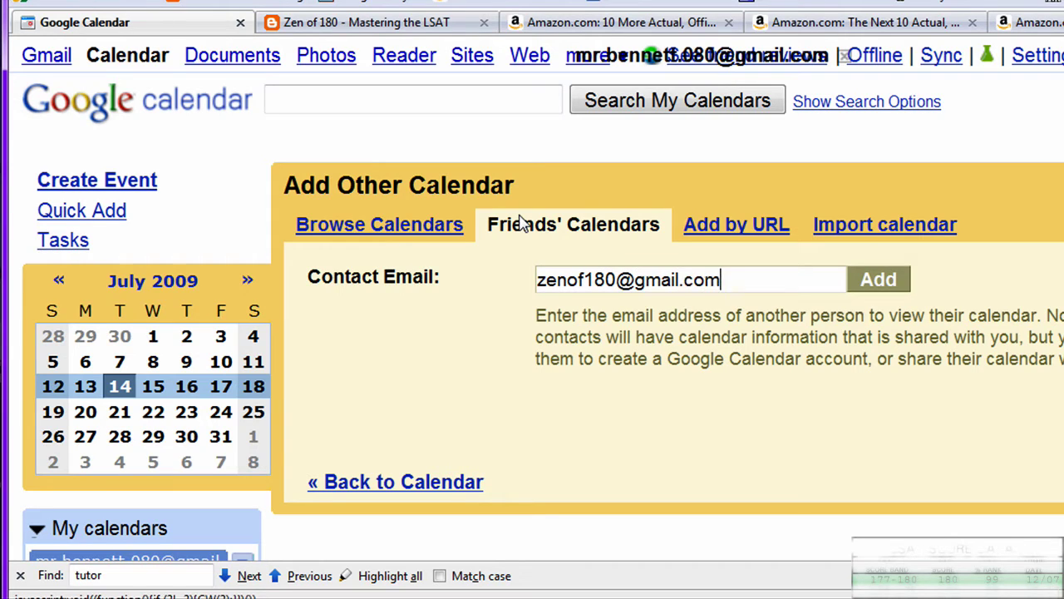
left_click(881, 283)
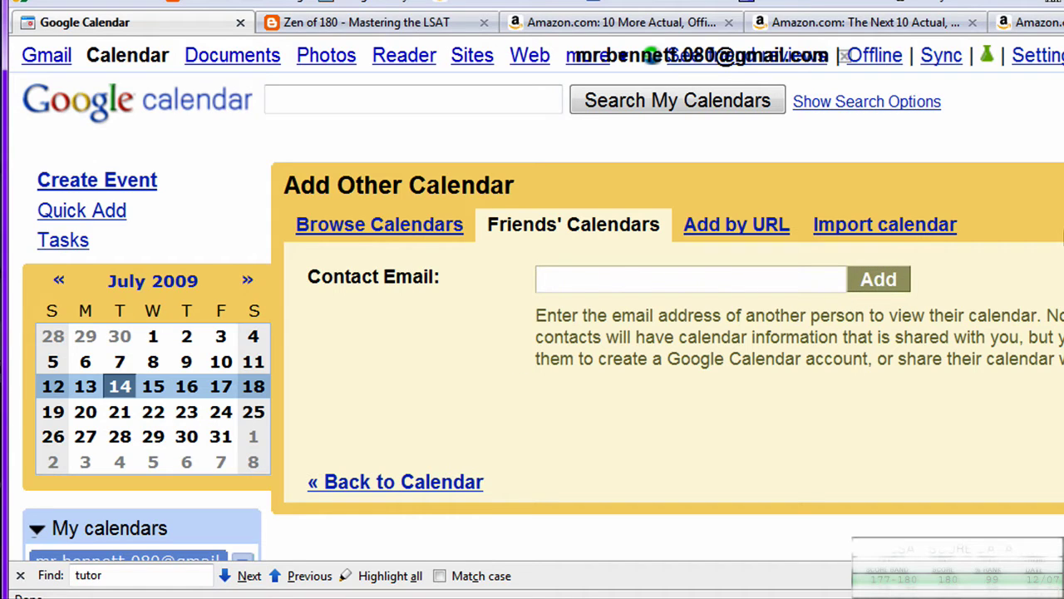
scroll(532, 333, "down", 4)
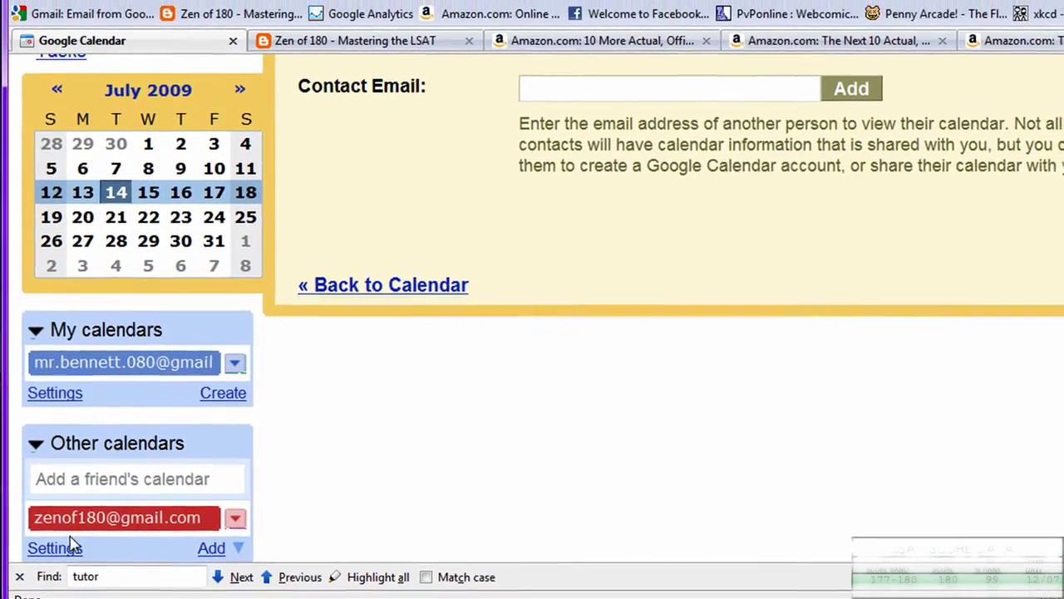
Go back to the week view showing the red '2 Full LSATs in Two Sittings' event.
left_click(125, 518)
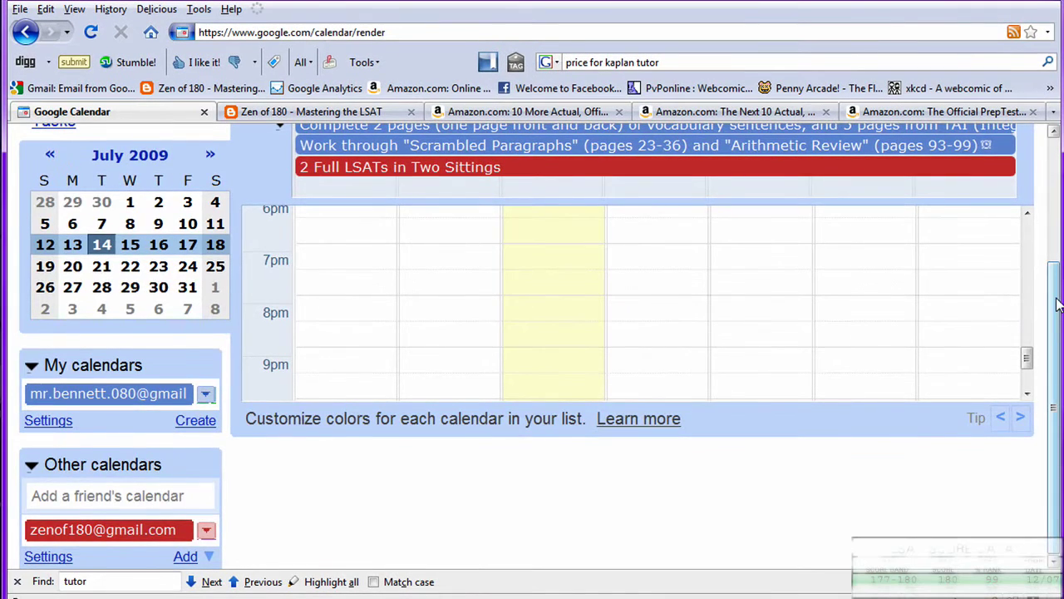
scroll(1057, 305, "up", 3)
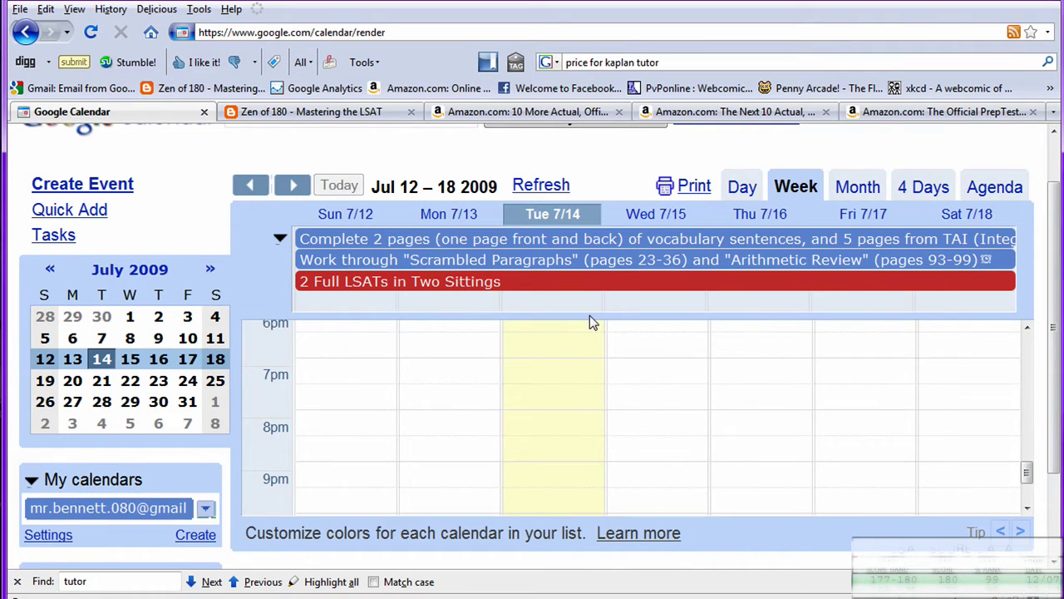
Check the '2 Full LSATs in Two Sittings' details, then mark Sunday 7/12, 2:30–6:30pm, for a new event.
left_click(448, 281)
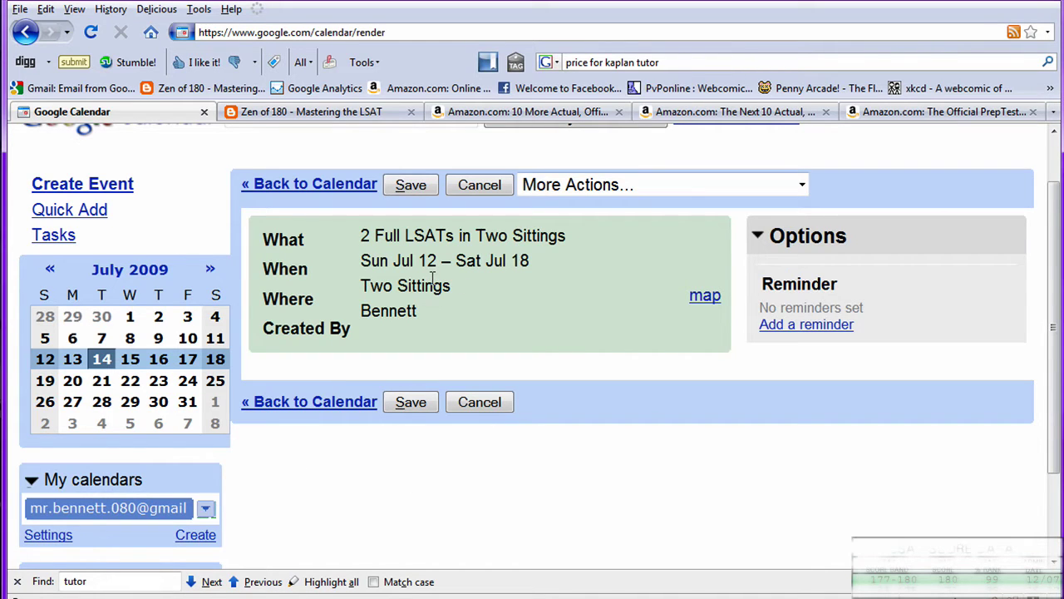
left_click(28, 33)
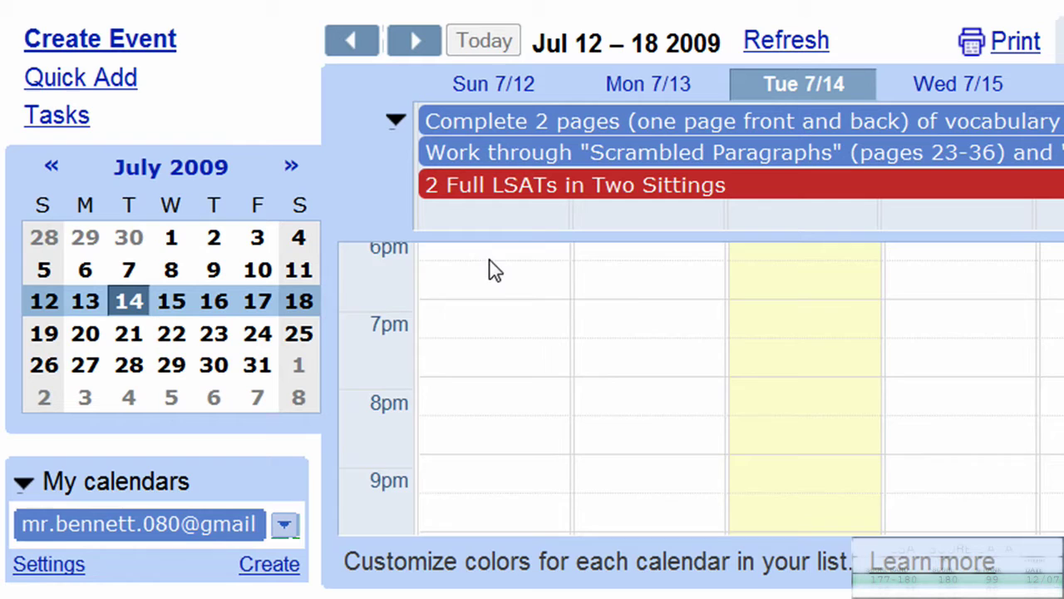
left_click_drag(489, 259, 488, 385)
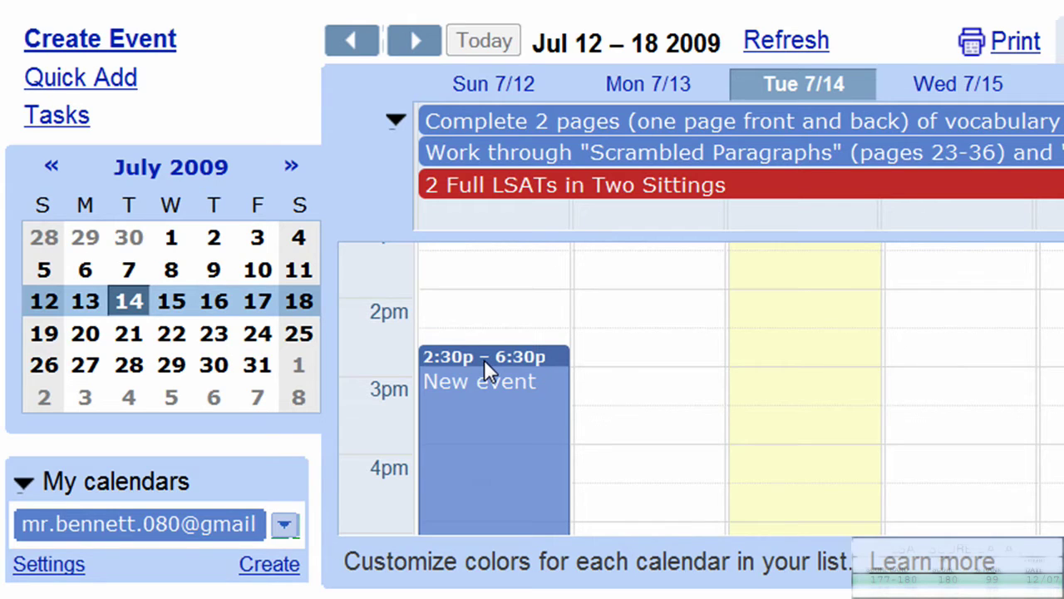
Title the Sunday 2:30–6:30pm event 'June 2002 Full LSAT' and save it.
left_click(484, 359)
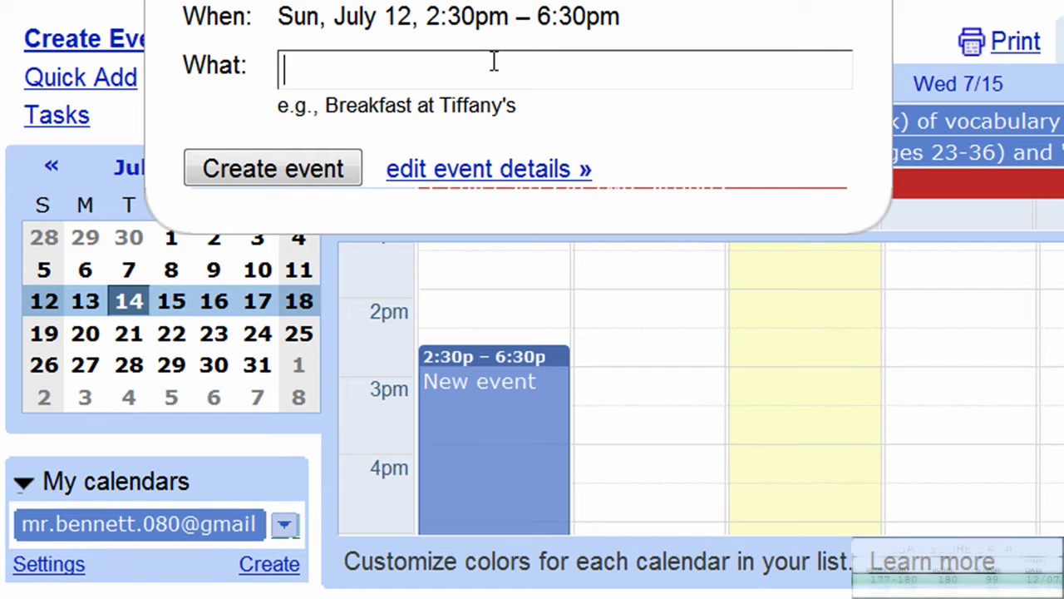
type("Jun")
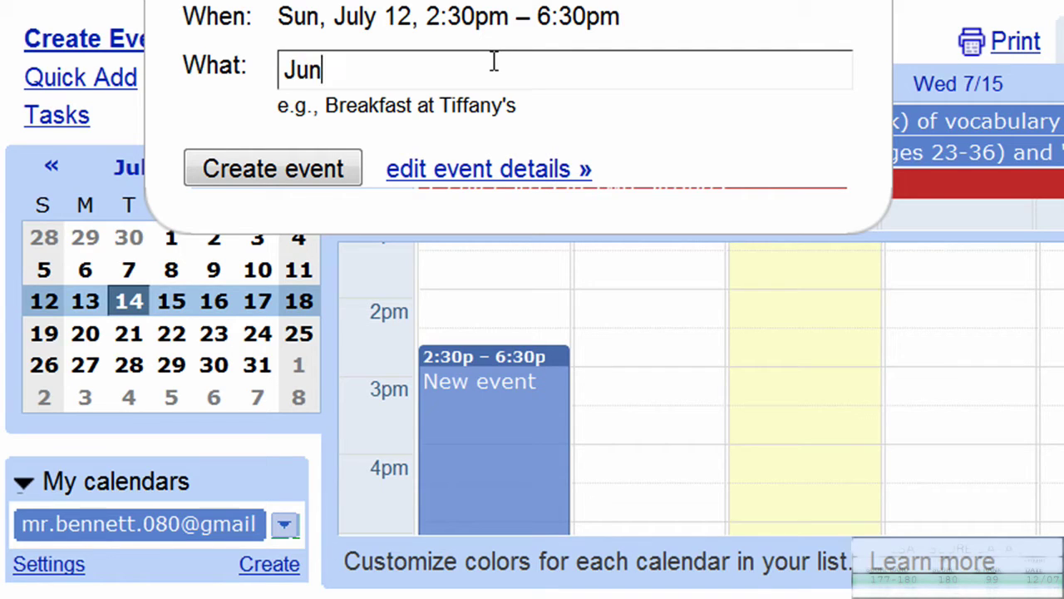
type("e 200")
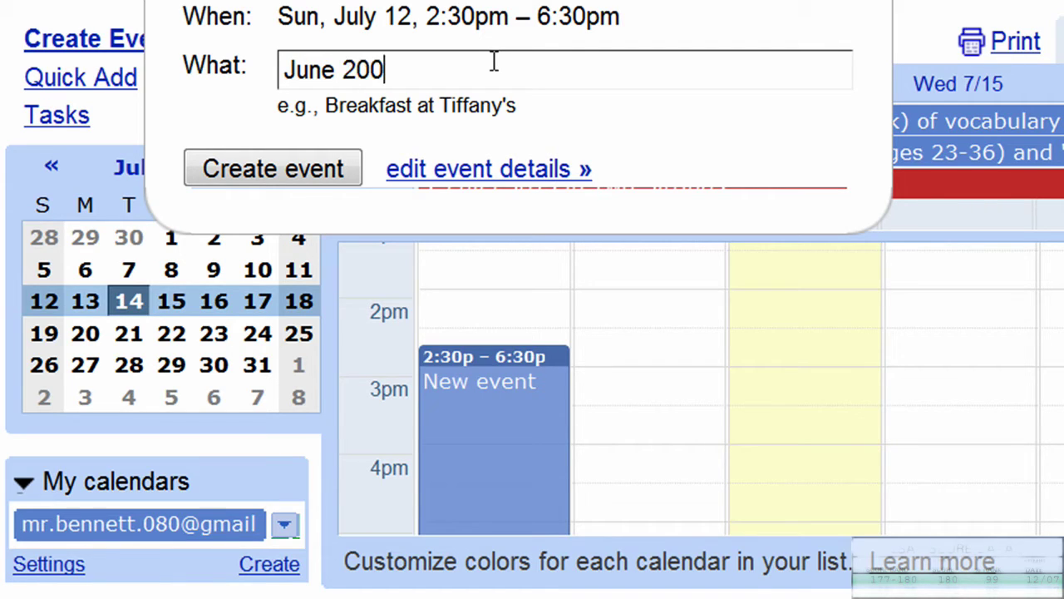
type("2 Full LSA")
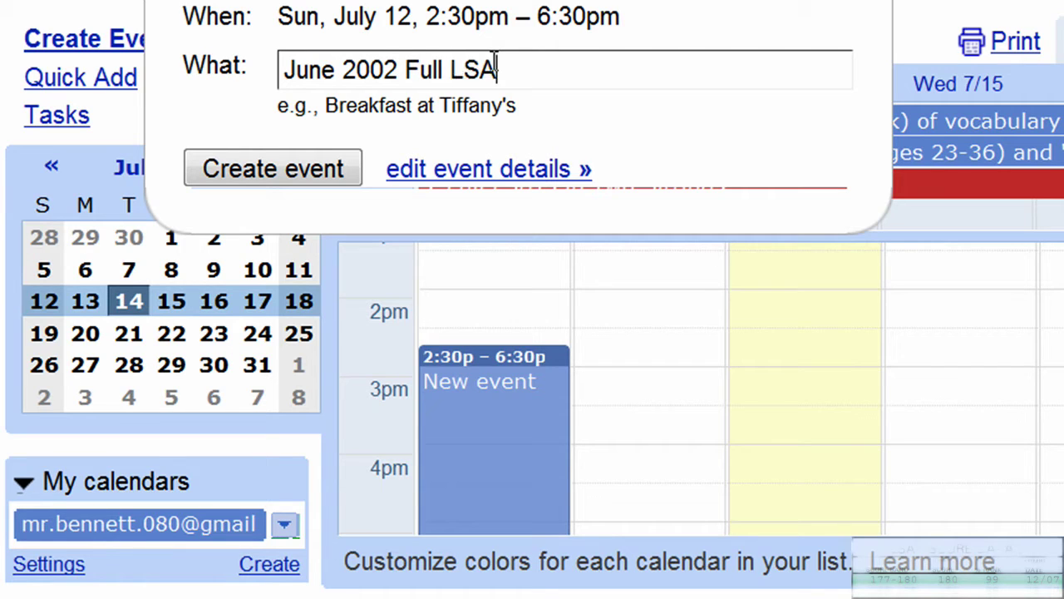
type("T")
left_click(285, 169)
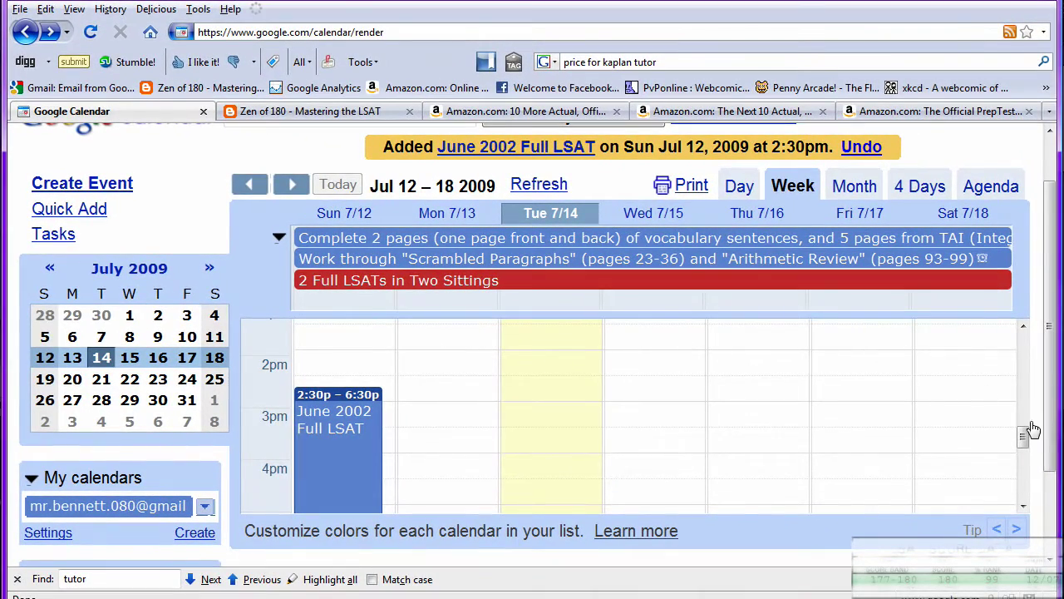
left_click_drag(1023, 436, 1029, 473)
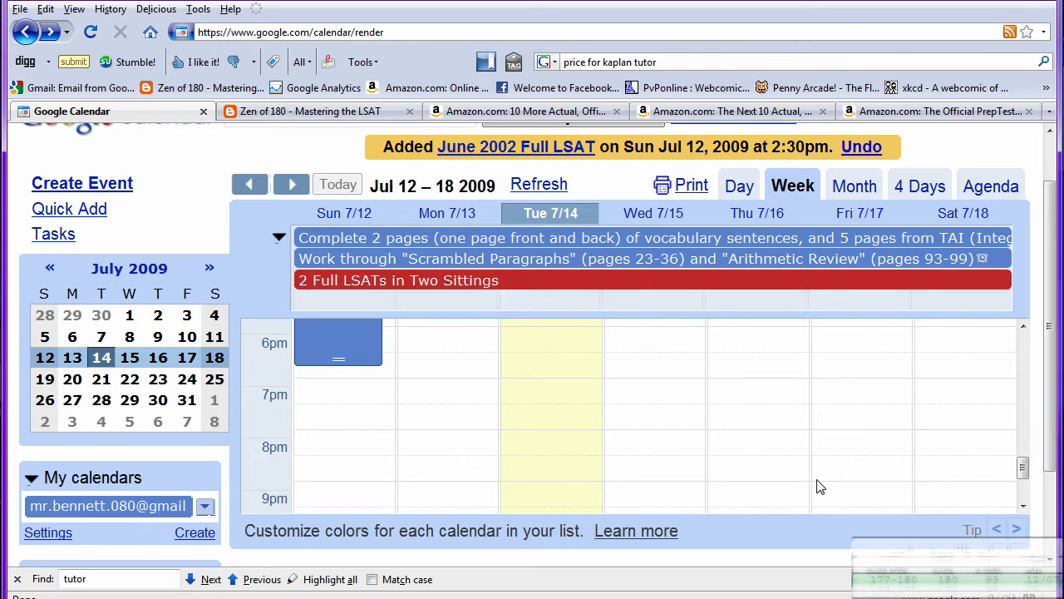
Add a 'December 2002 Full LSAT' event on Wednesday July 15, 6:30–9:00pm.
left_click(640, 366)
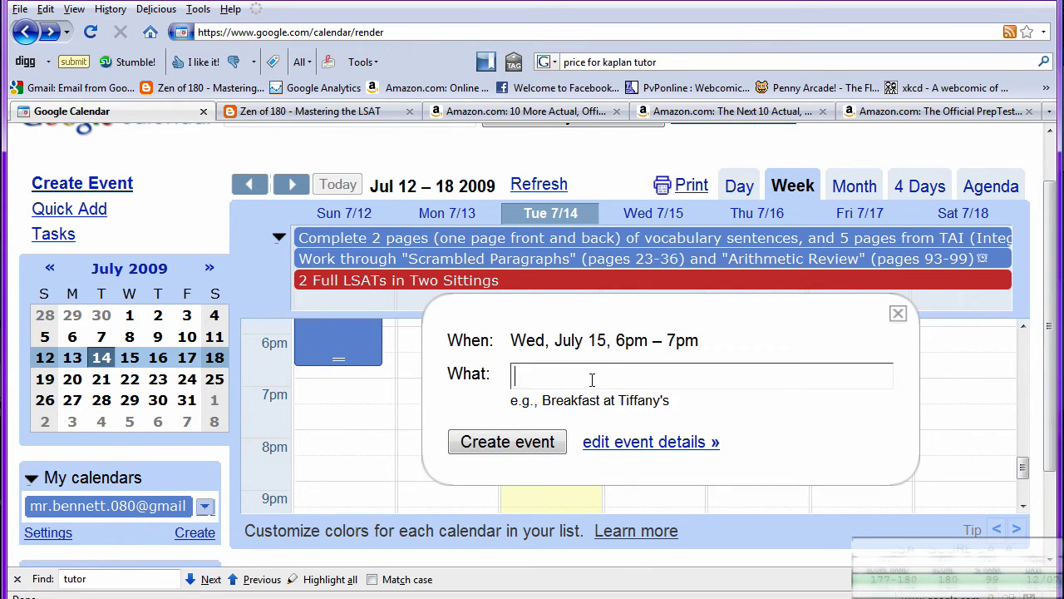
left_click(898, 313)
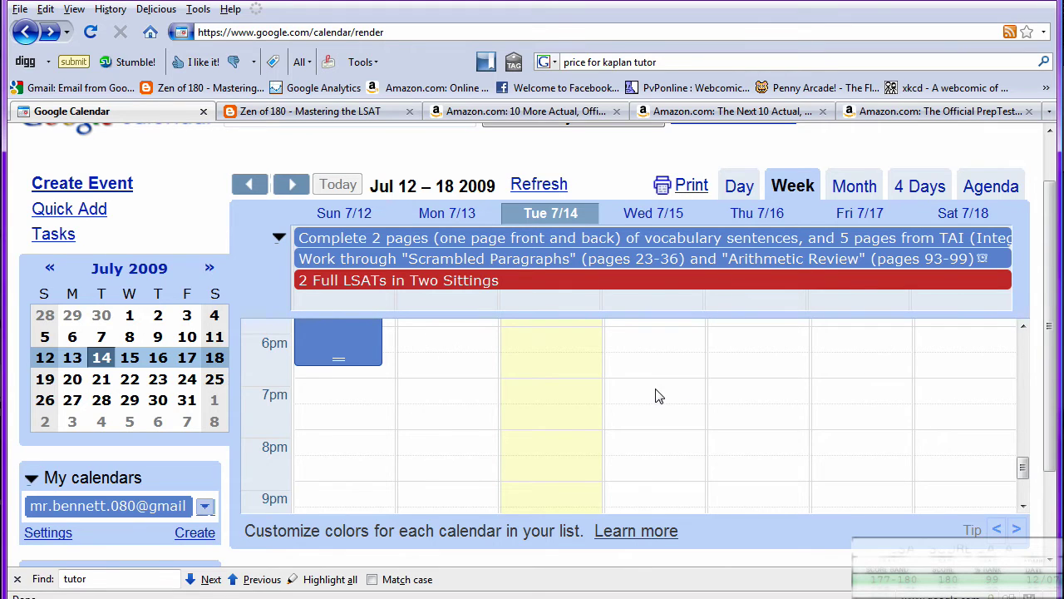
left_click_drag(658, 375, 644, 416)
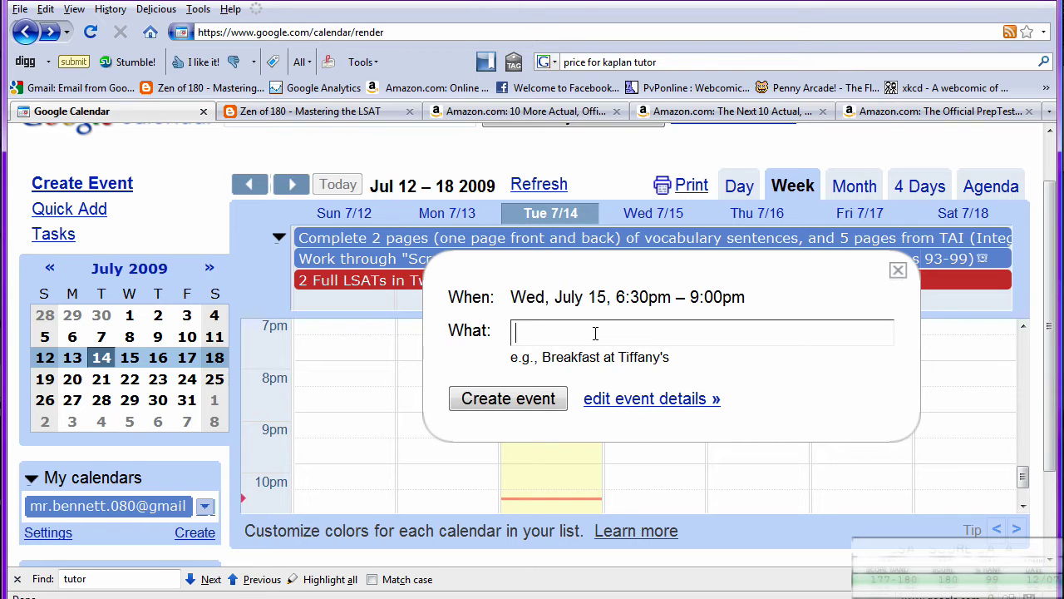
type("December 2")
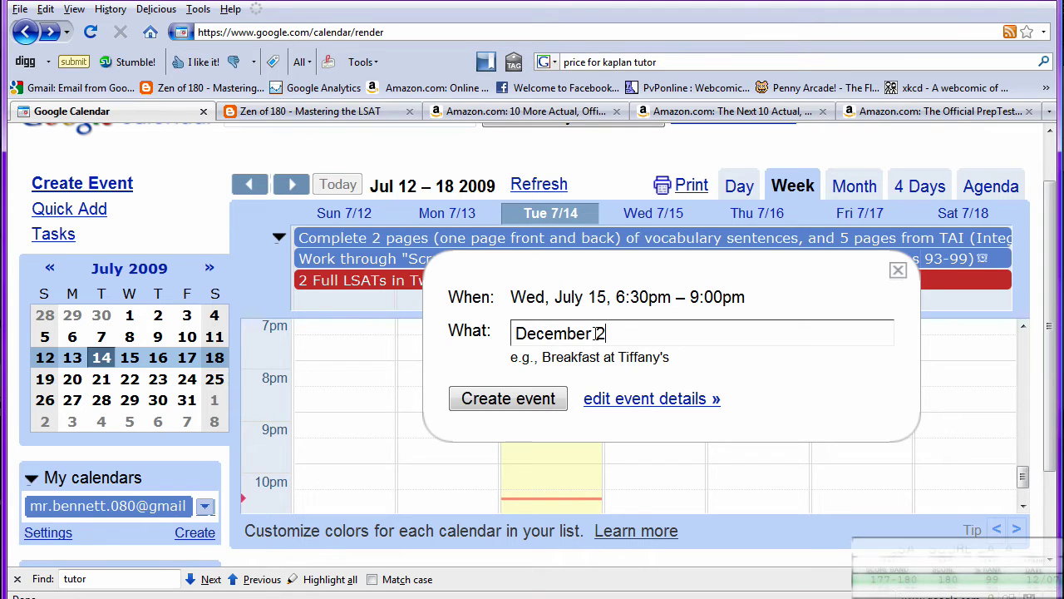
type("002 Full LSAT")
left_click(508, 400)
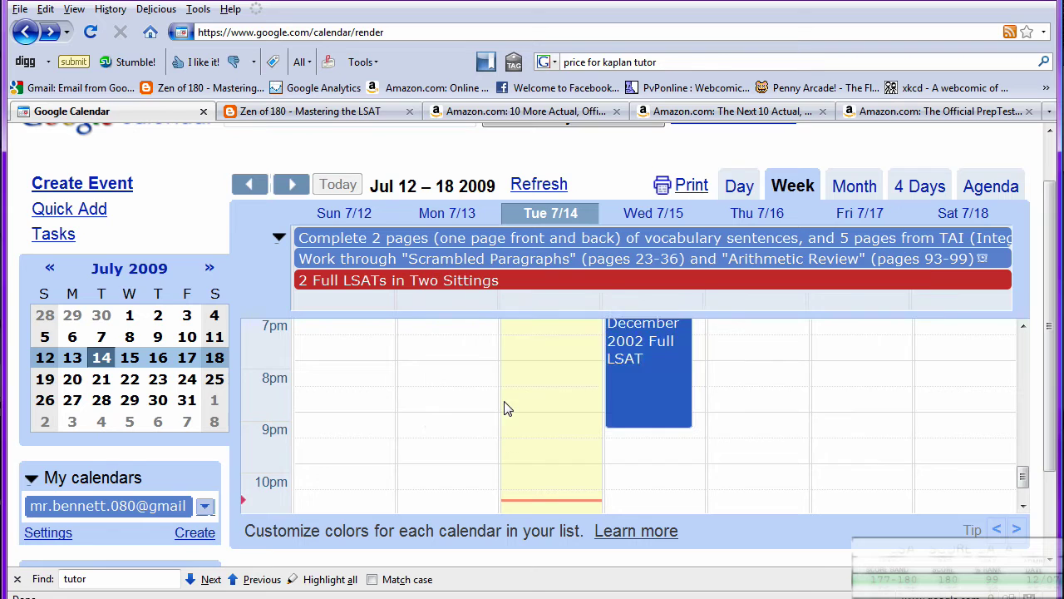
left_click_drag(1027, 470, 1028, 443)
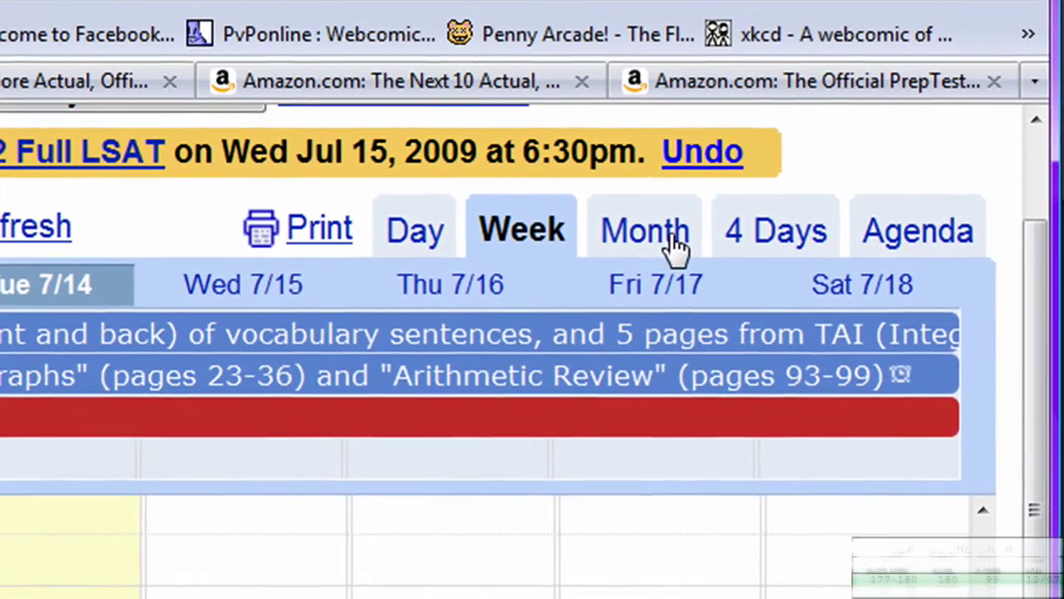
Show July 2009 in month view with your own calendar hidden, leaving only Zen of 180 events.
left_click(689, 227)
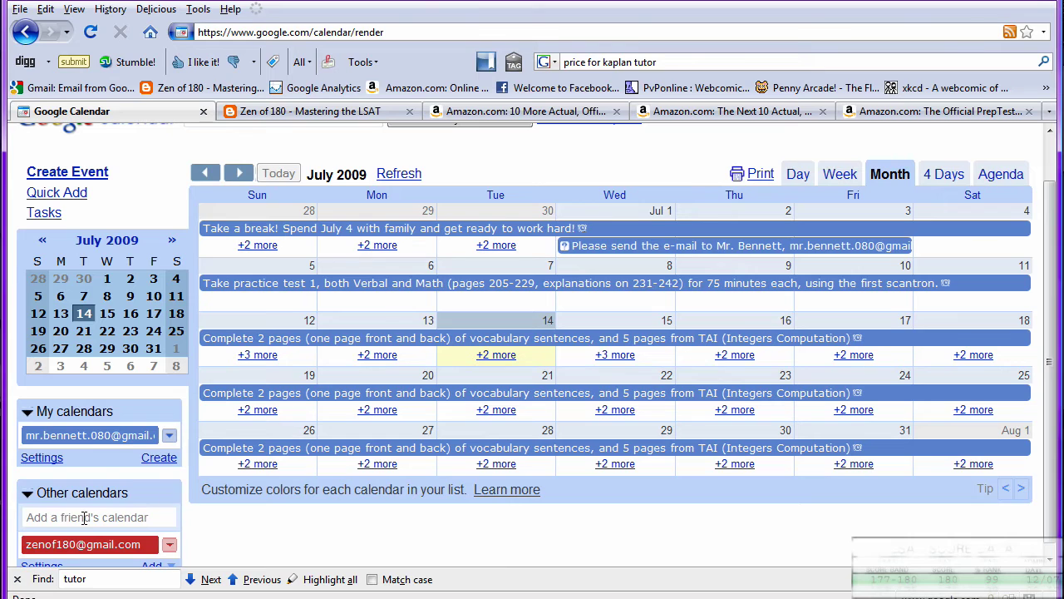
left_click(96, 436)
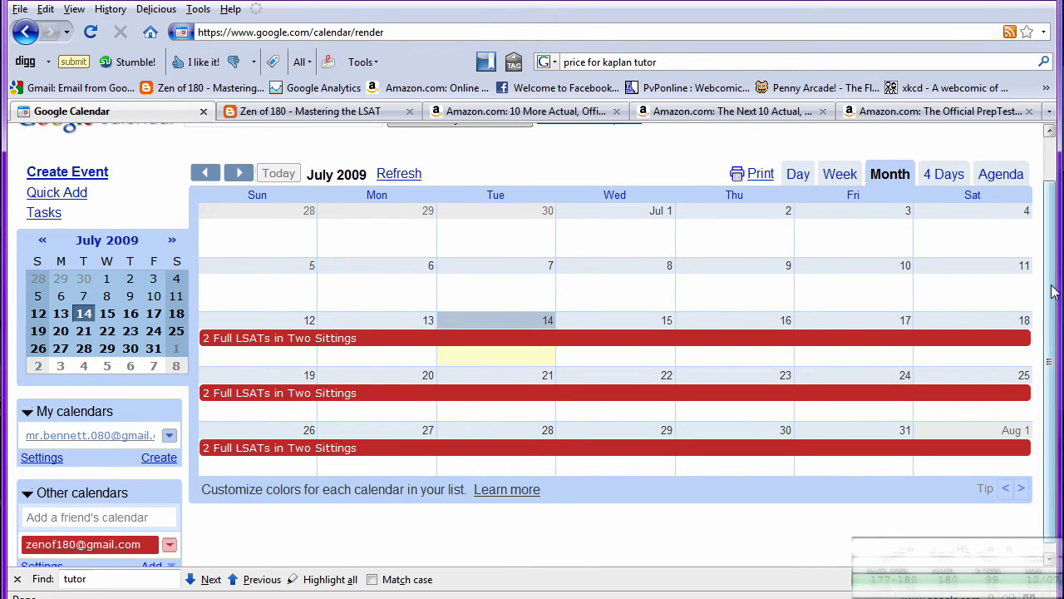
scroll(1042, 303, "down", 1)
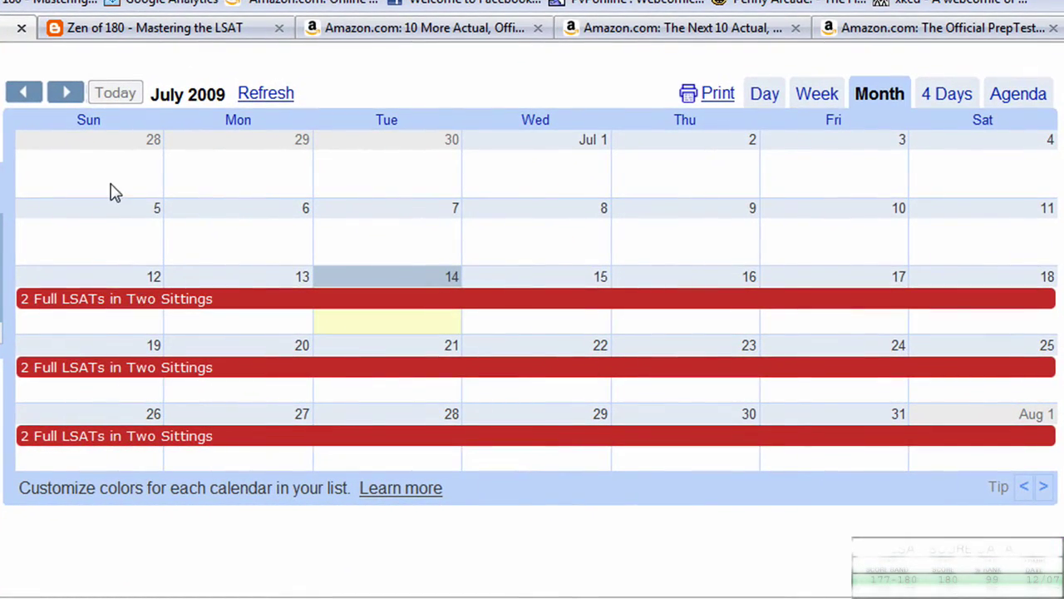
left_click(66, 92)
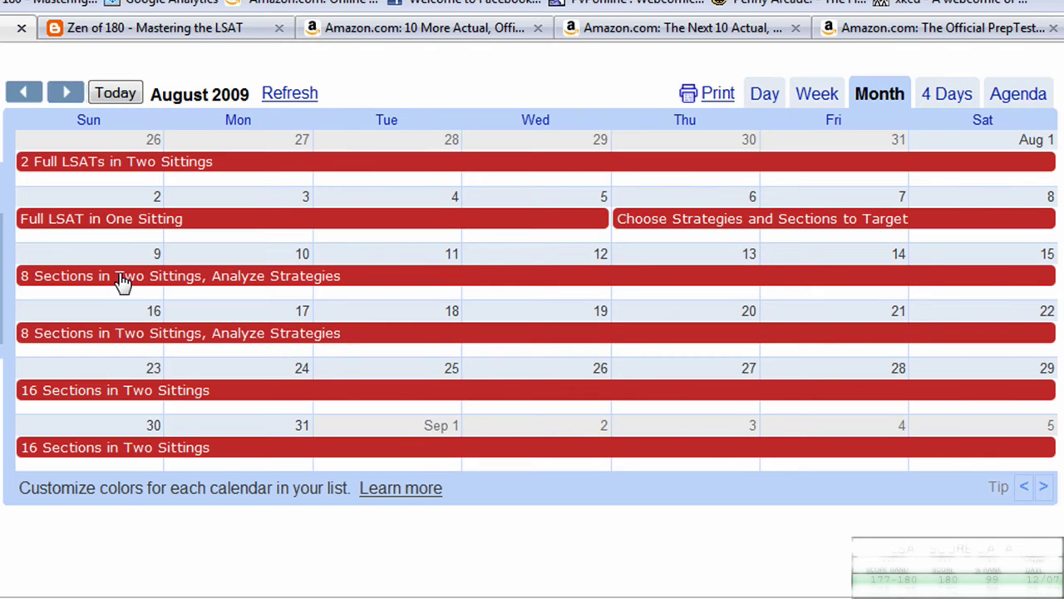
left_click(68, 93)
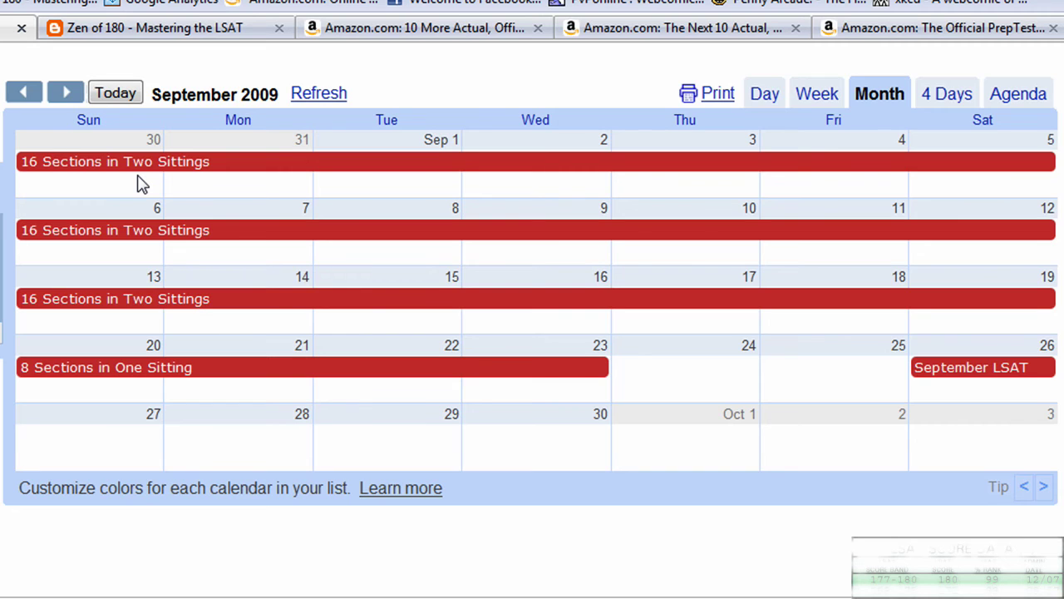
left_click(25, 94)
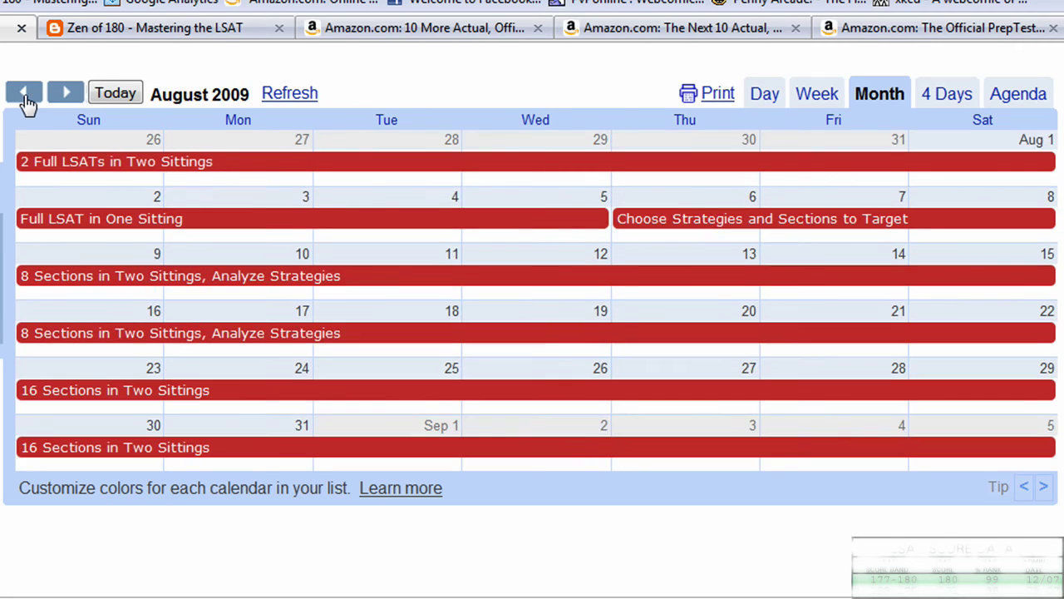
left_click(25, 94)
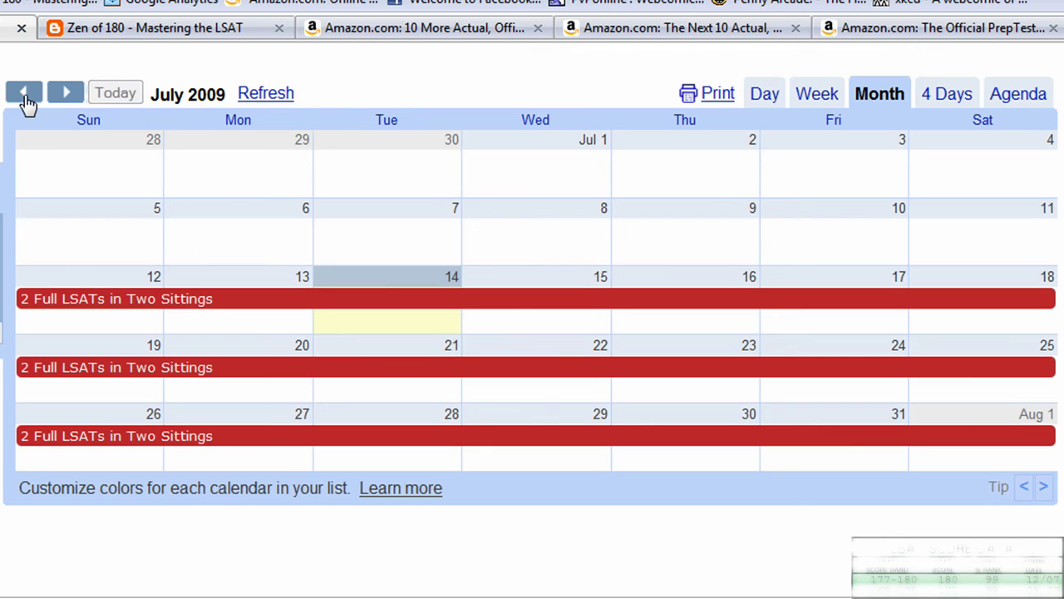